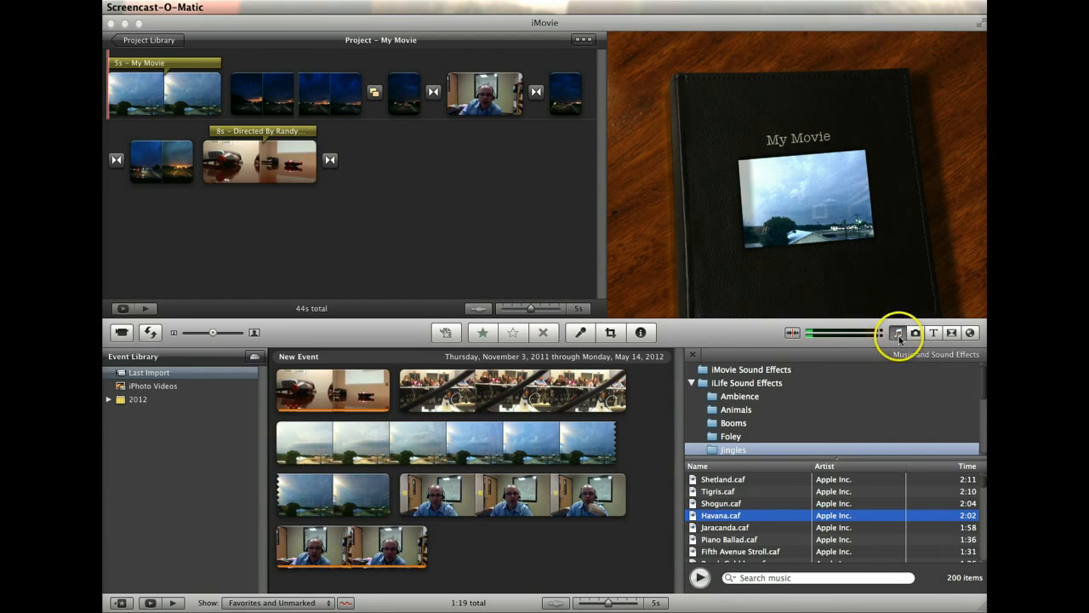
# Step: Attach Jet Fly By.mp3 from iMovie Sound Effects to the project's first night-driving clip and play that section
pyautogui.click(694, 384)
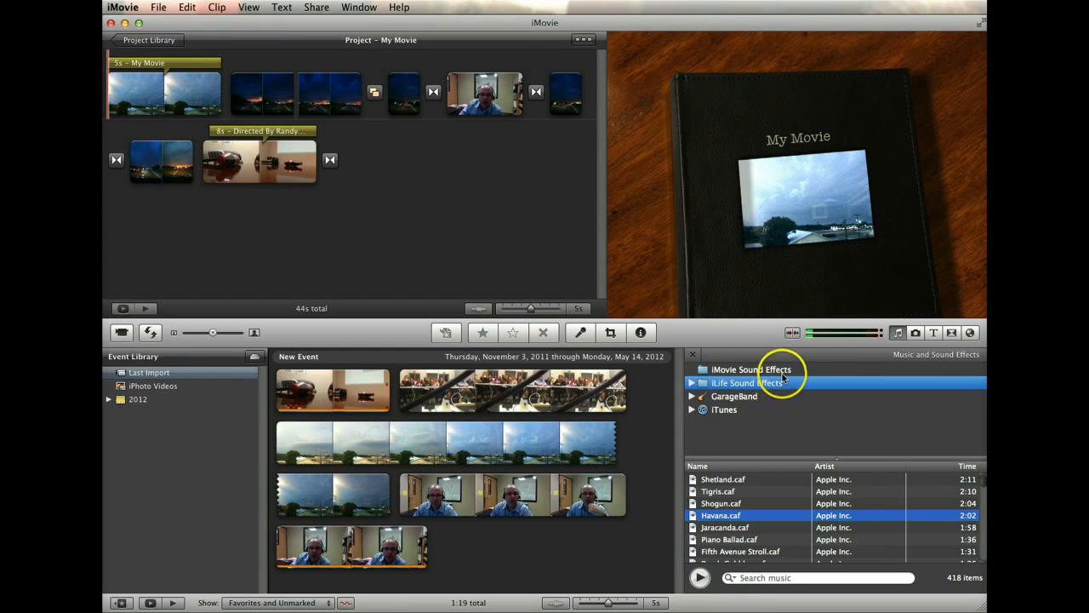
pyautogui.click(739, 371)
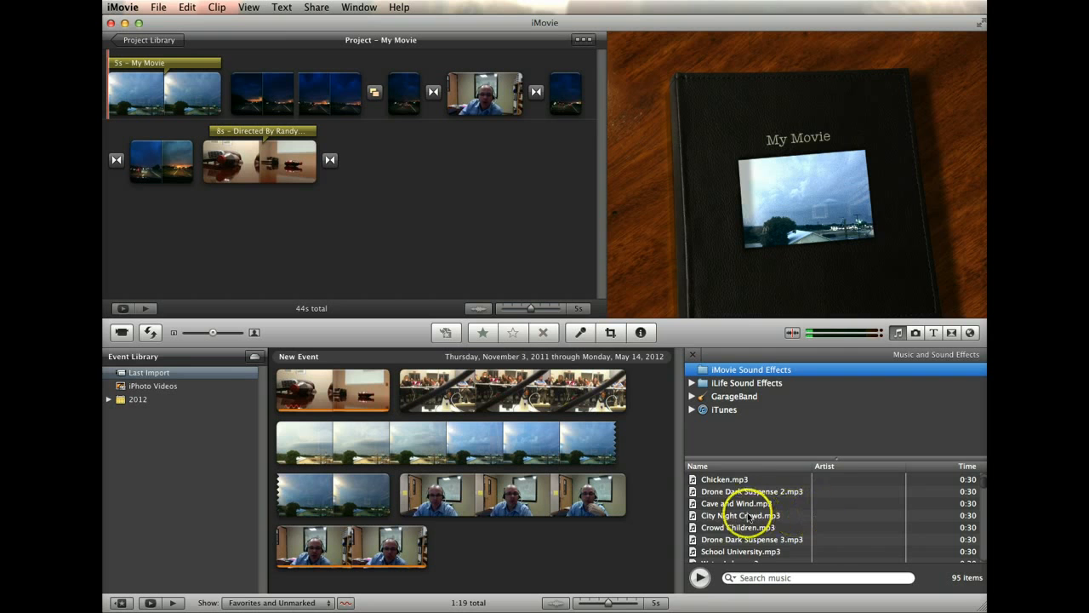
pyautogui.scroll(-1, 749, 516)
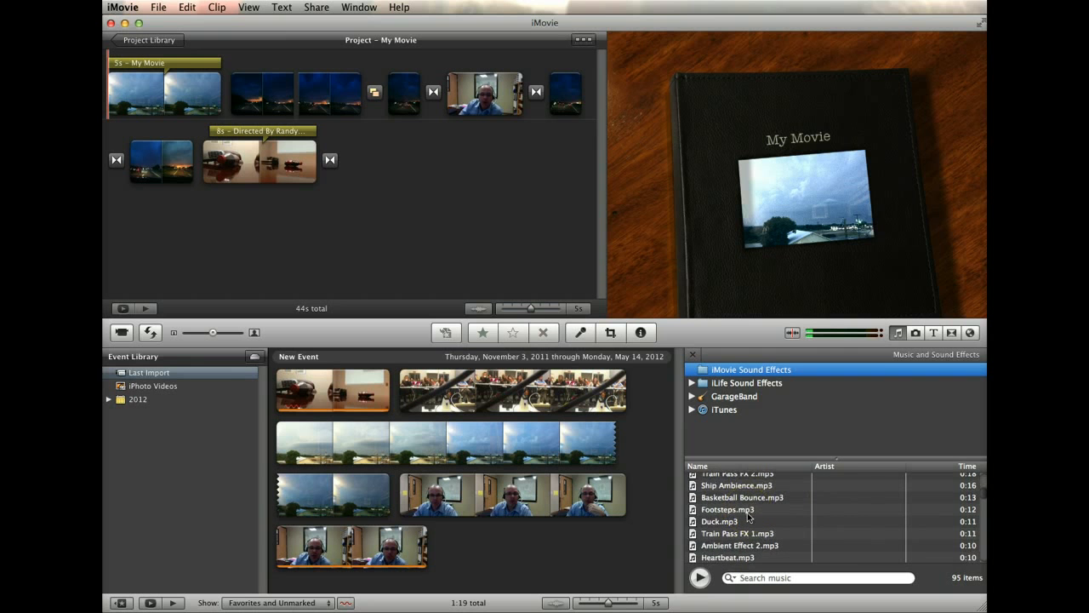
pyautogui.scroll(-8, 749, 517)
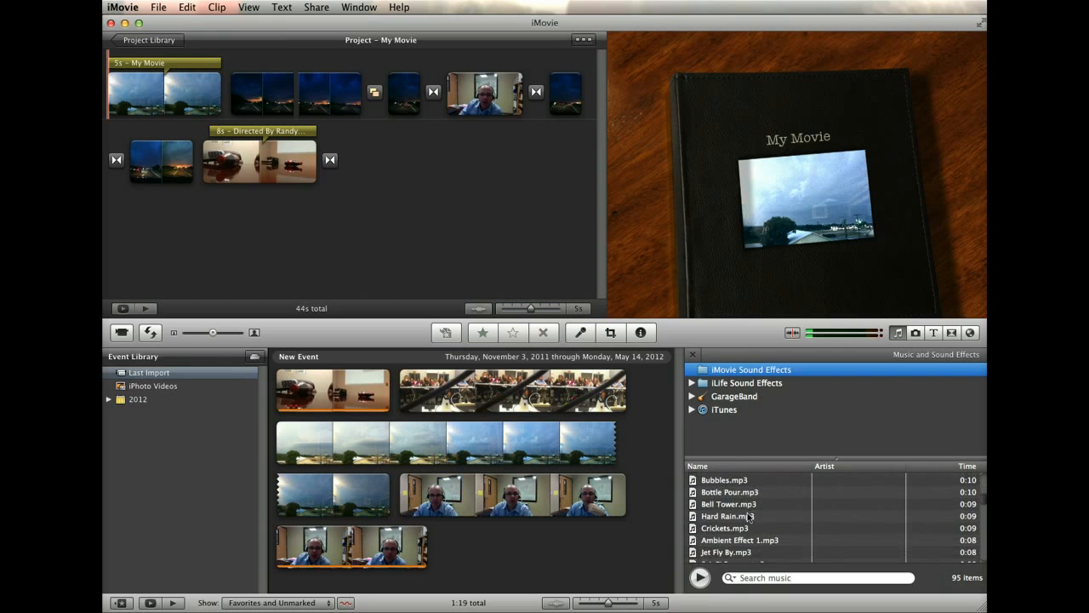
pyautogui.scroll(-4, 749, 517)
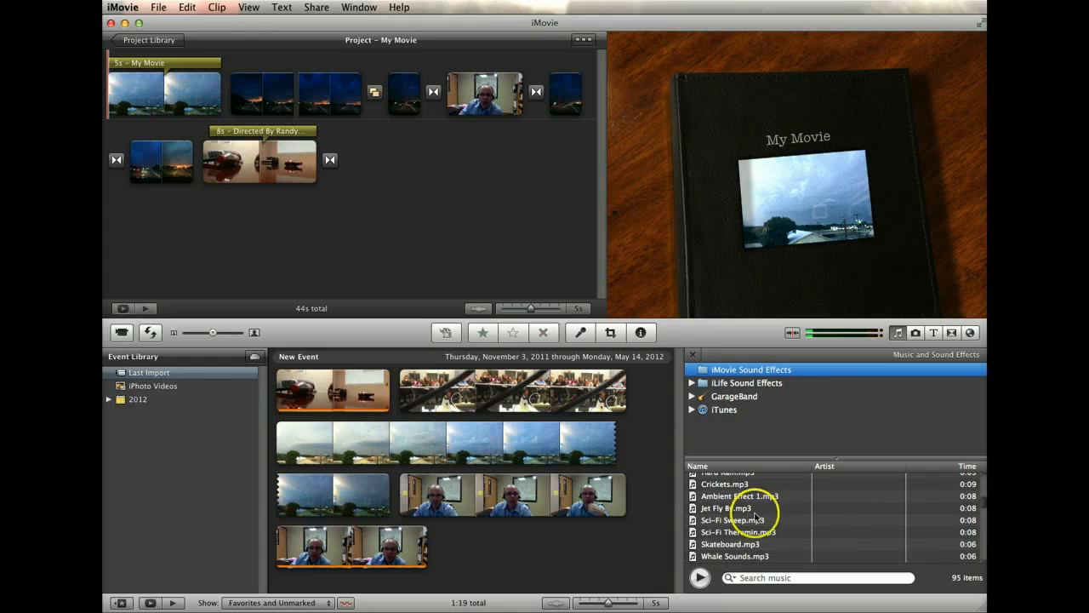
pyautogui.click(711, 509)
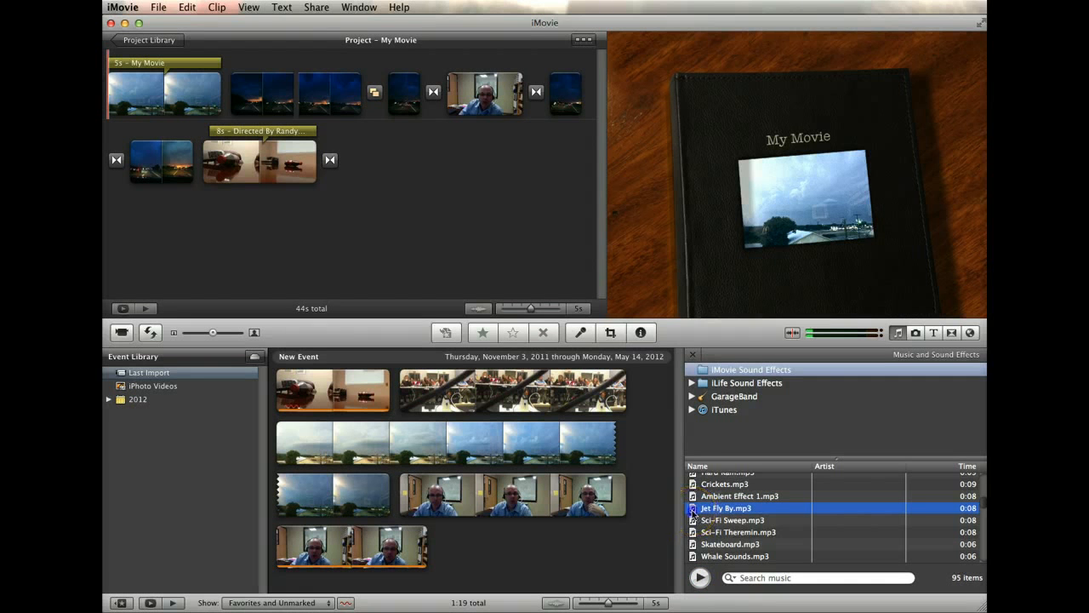
pyautogui.moveTo(693, 510); pyautogui.dragTo(263, 80)
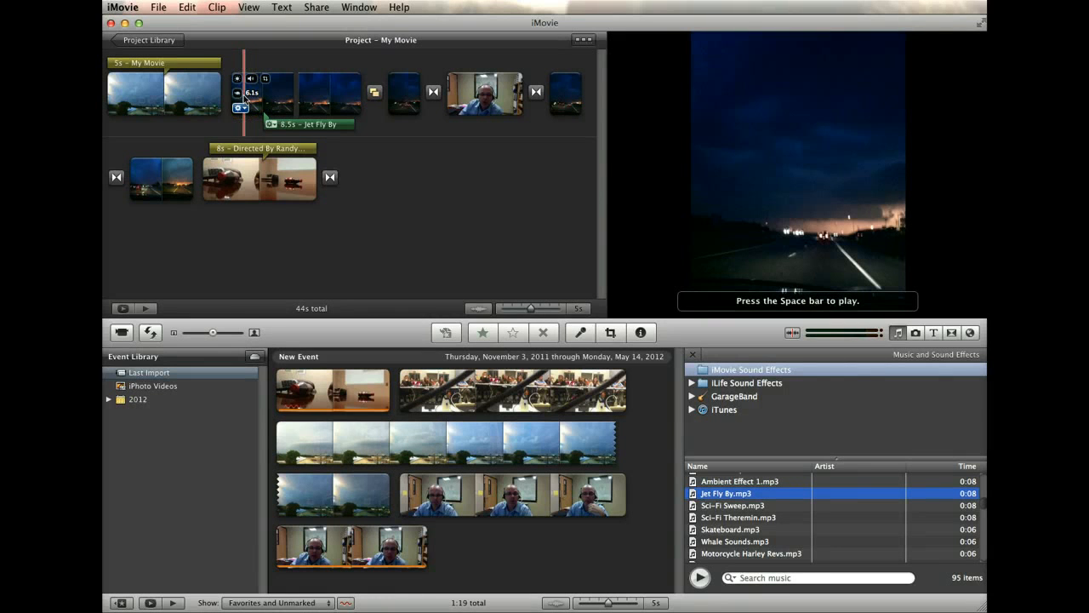
pyautogui.press('space')
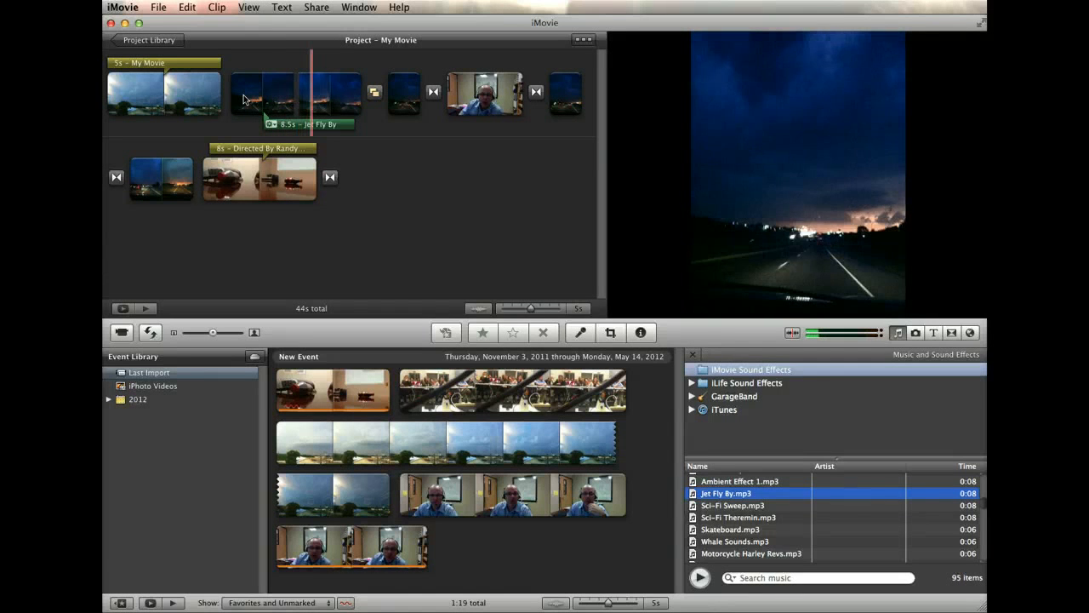
# Step: Set the Jet Fly By sound effect's duration to 4 seconds and its volume to 440%
pyautogui.click(277, 124)
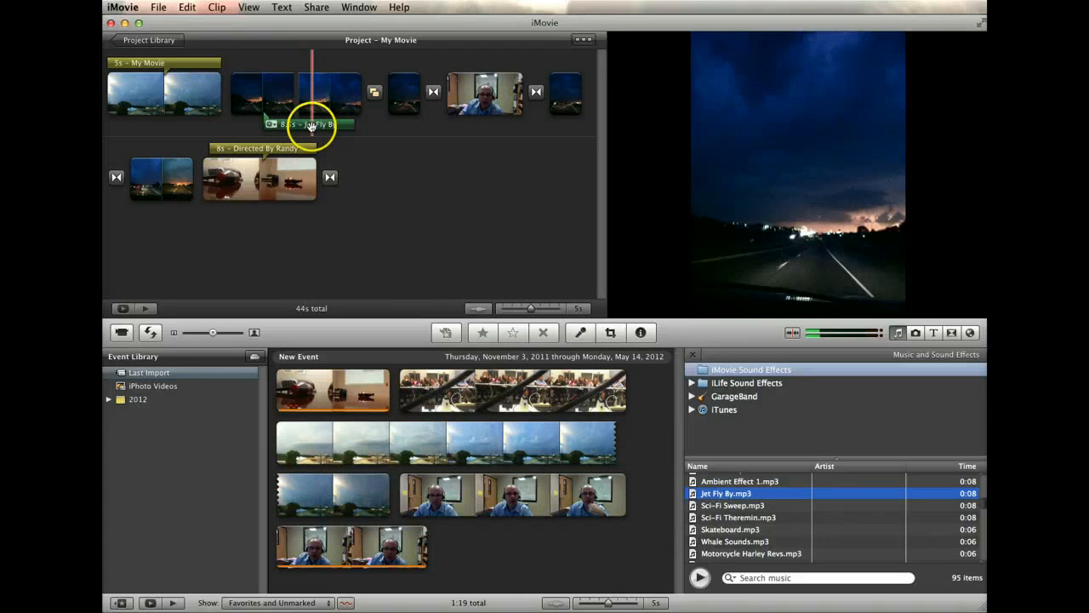
pyautogui.doubleClick(311, 124)
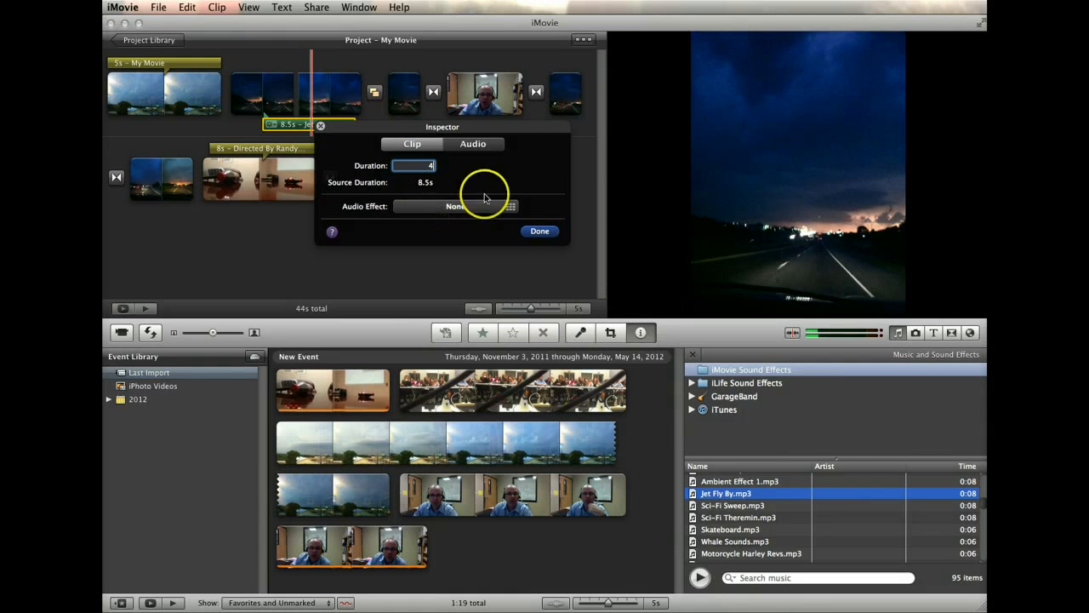
pyautogui.click(482, 146)
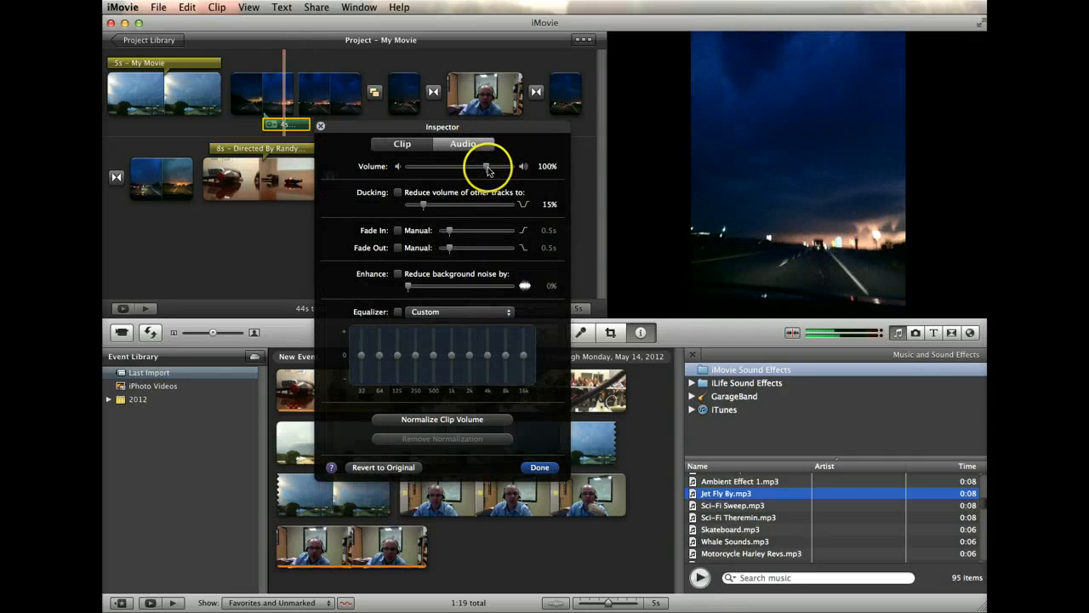
pyautogui.moveTo(487, 167); pyautogui.dragTo(490, 167)
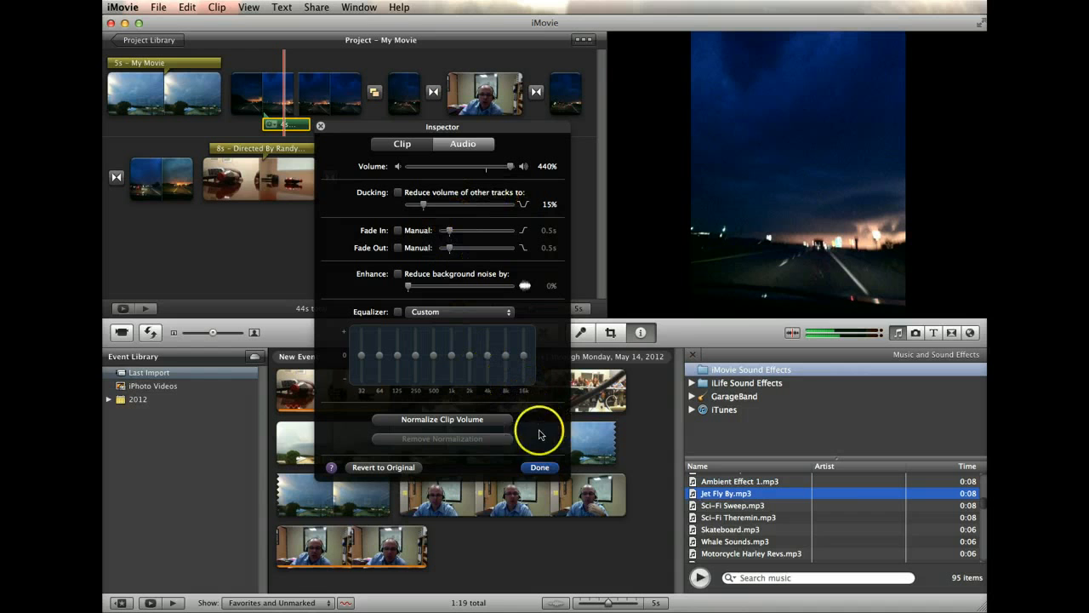
pyautogui.click(539, 468)
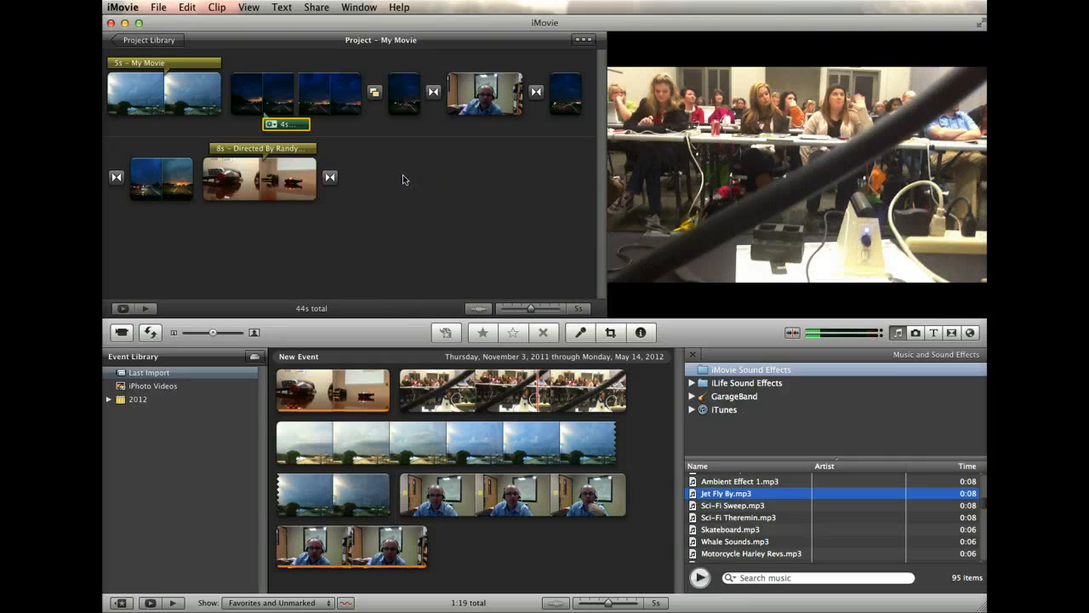
# Step: Show the Jingles folder of iLife Sound Effects sorted by time, longest tracks first
pyautogui.click(693, 383)
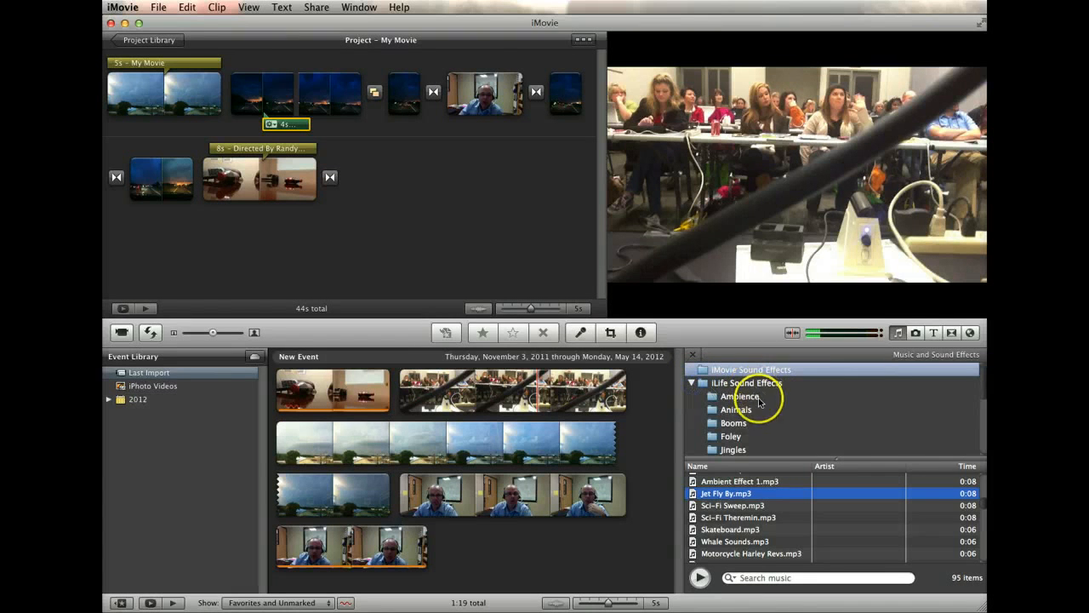
pyautogui.scroll(-1, 772, 423)
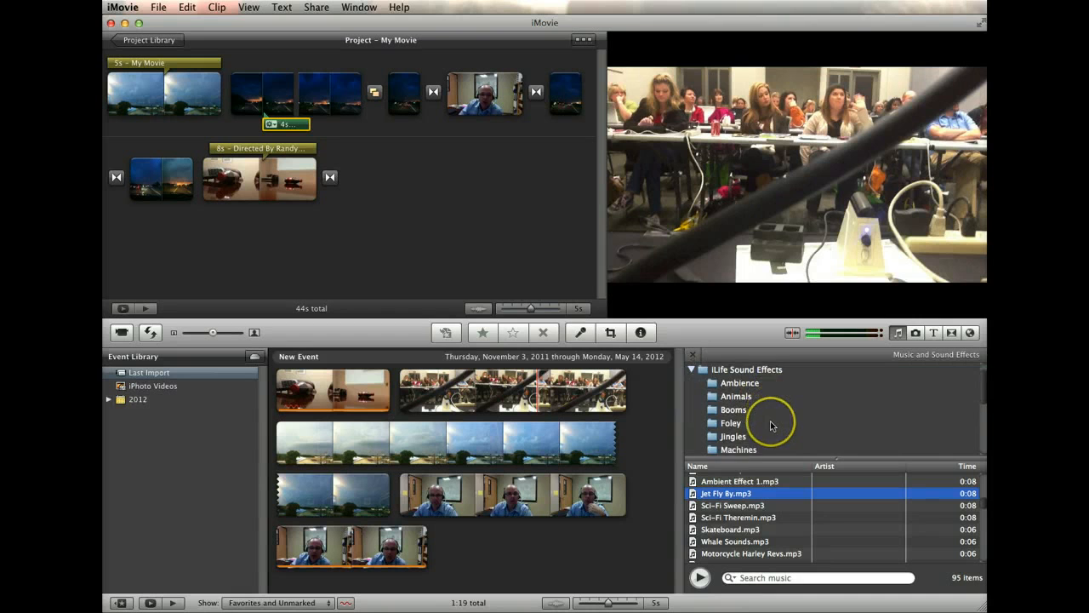
pyautogui.scroll(-1, 766, 424)
pyautogui.click(736, 422)
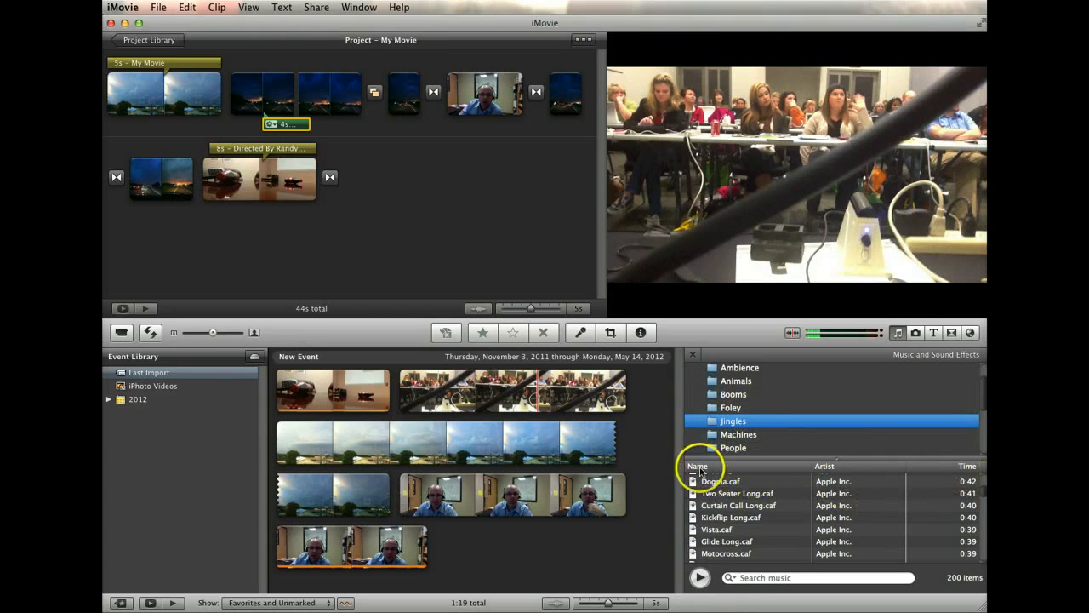
pyautogui.click(962, 467)
pyautogui.click(962, 467)
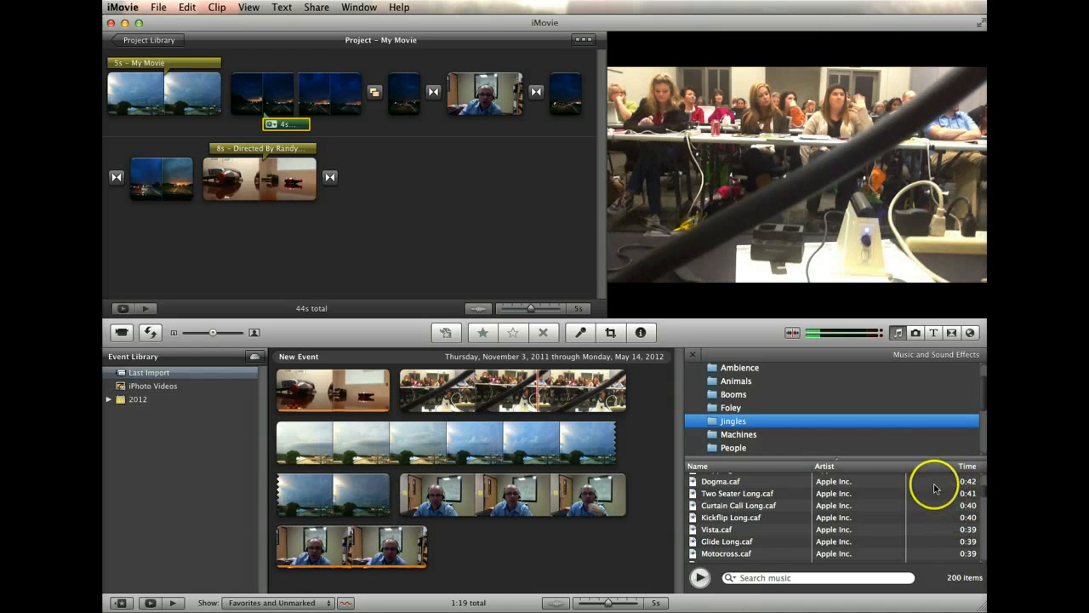
pyautogui.scroll(5, 934, 488)
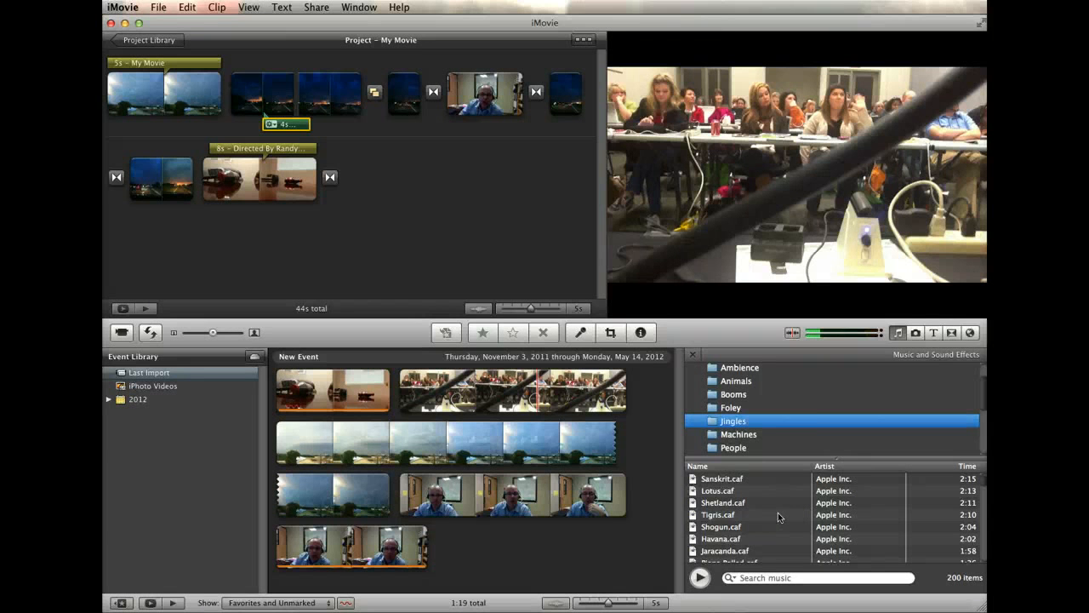
# Step: Add the Piano Ballad.caf jingle as background music for the whole project
pyautogui.scroll(-5, 839, 417)
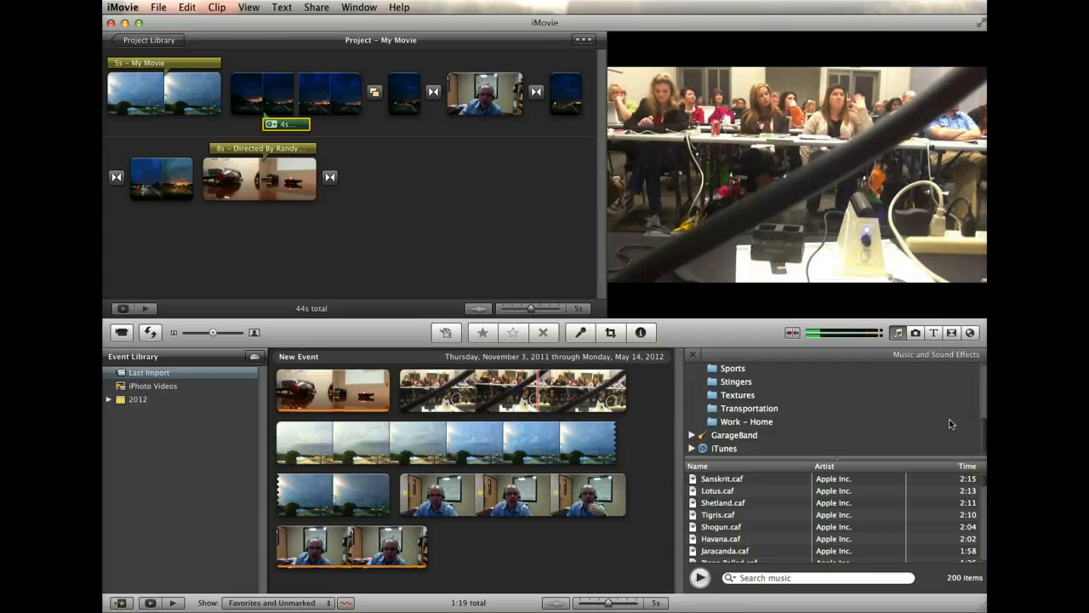
pyautogui.scroll(5, 952, 424)
pyautogui.scroll(-3, 952, 424)
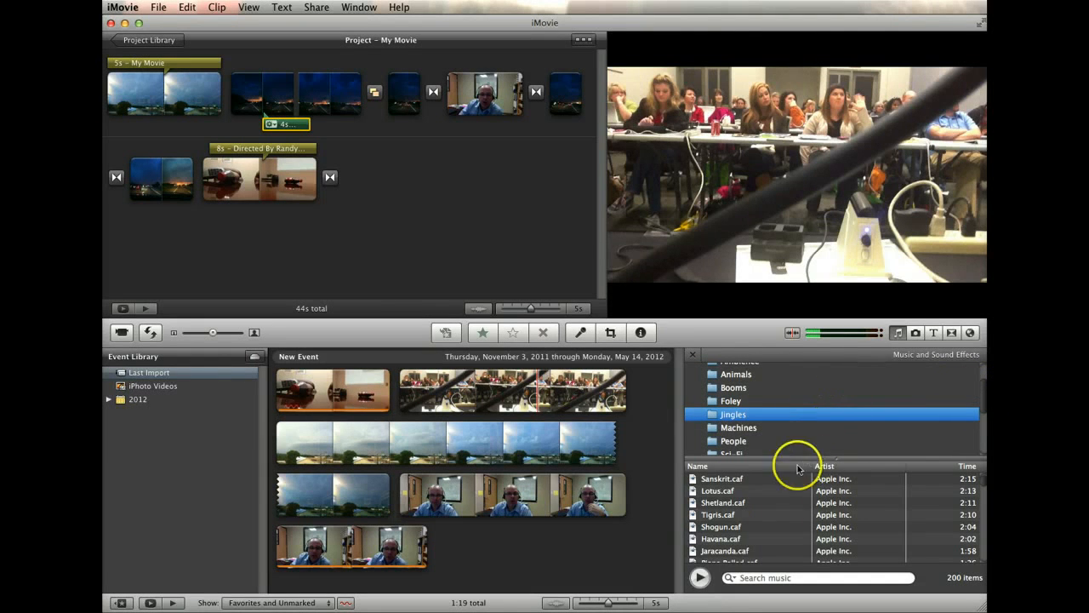
pyautogui.scroll(-2, 734, 545)
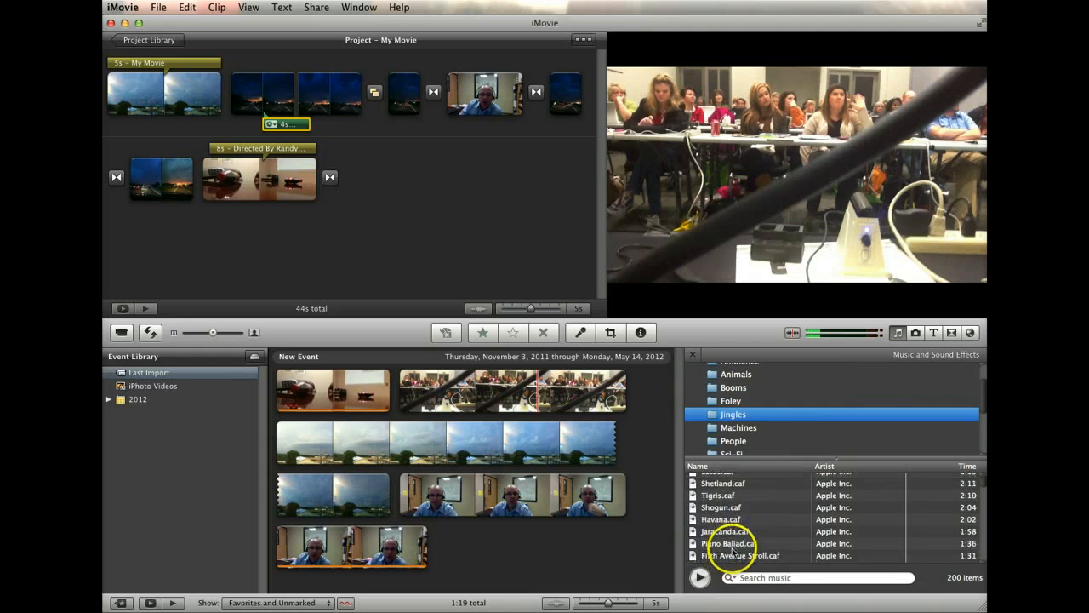
pyautogui.scroll(-1, 731, 546)
pyautogui.click(722, 540)
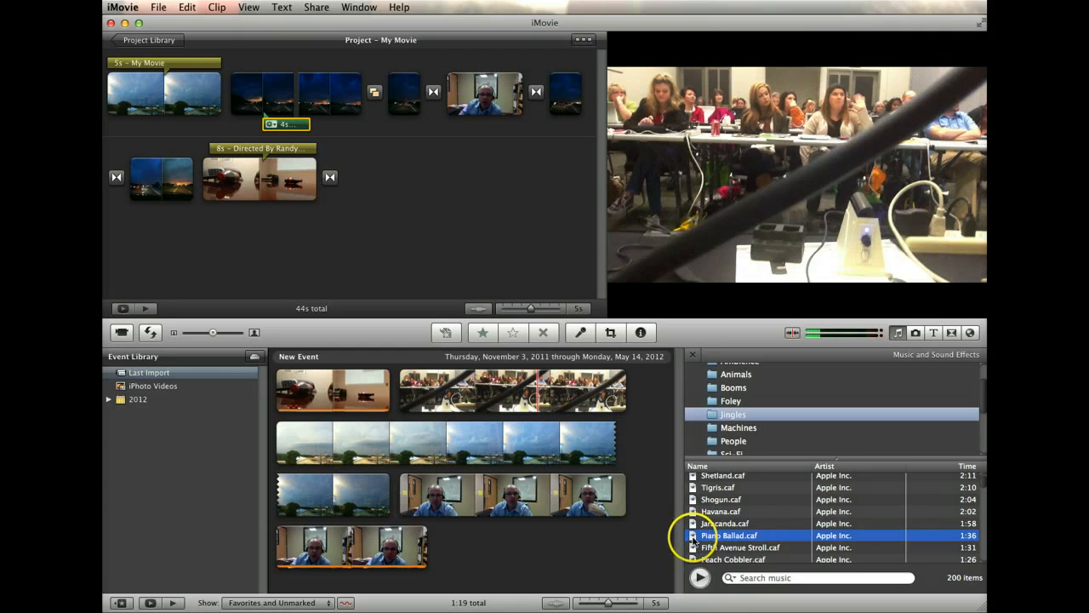
pyautogui.moveTo(683, 534); pyautogui.dragTo(477, 221)
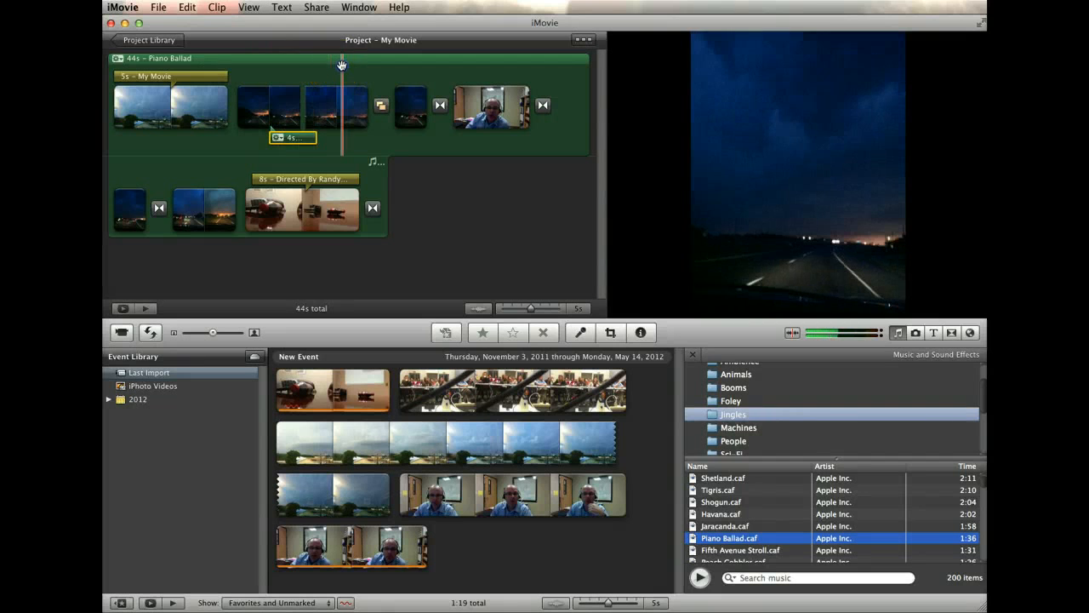
# Step: Lower the Piano Ballad background music's volume to 39%
pyautogui.doubleClick(342, 65)
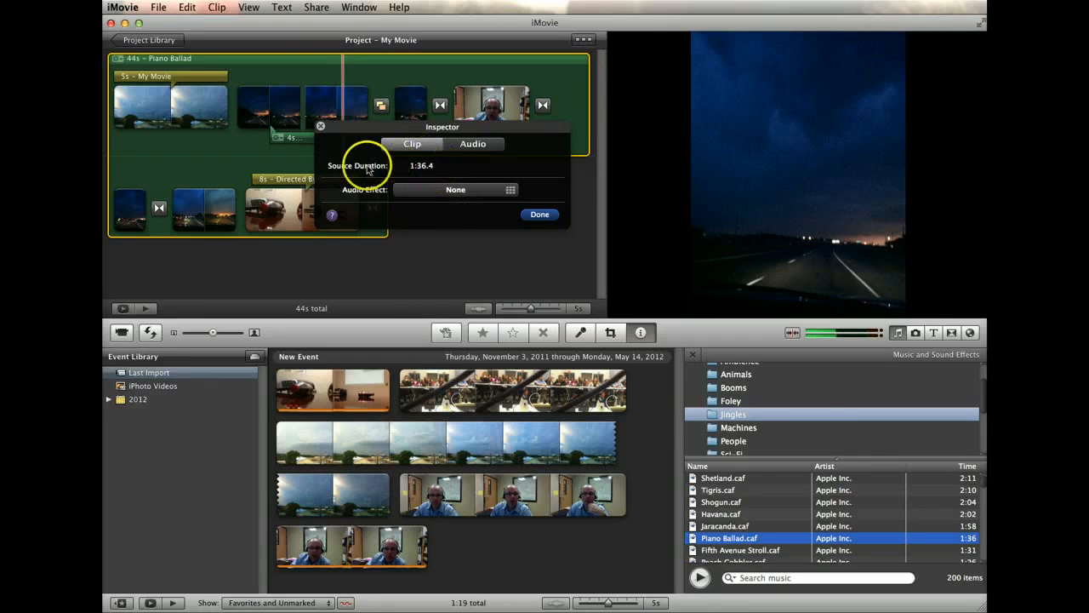
pyautogui.click(477, 146)
pyautogui.click(485, 168)
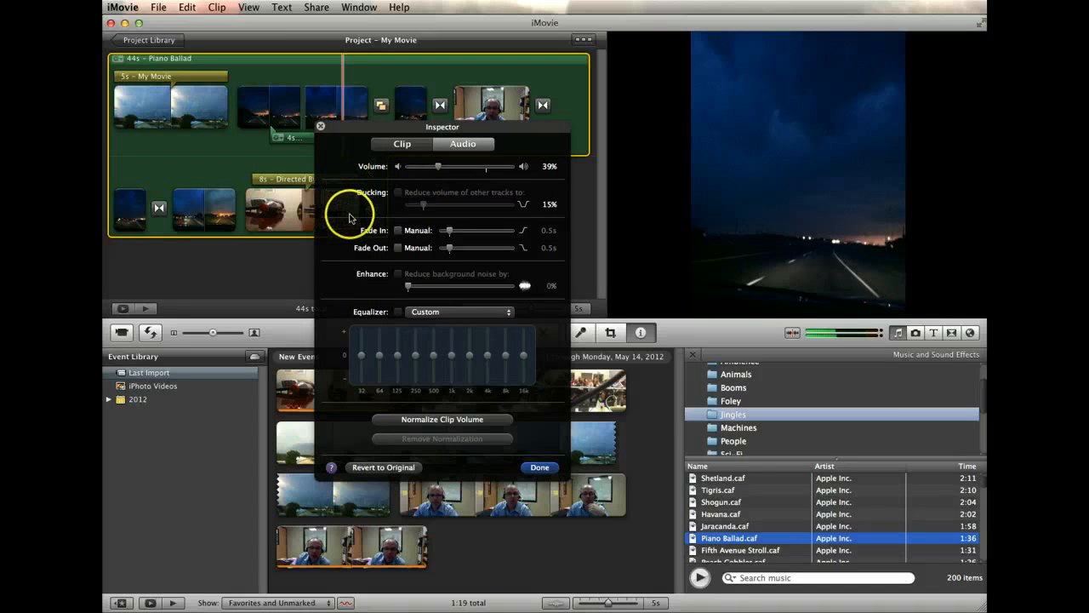
# Step: Give the Piano Ballad music a manual fade-in and fade-out of 1.5 seconds each, and play the project from the start
pyautogui.click(397, 231)
pyautogui.click(398, 248)
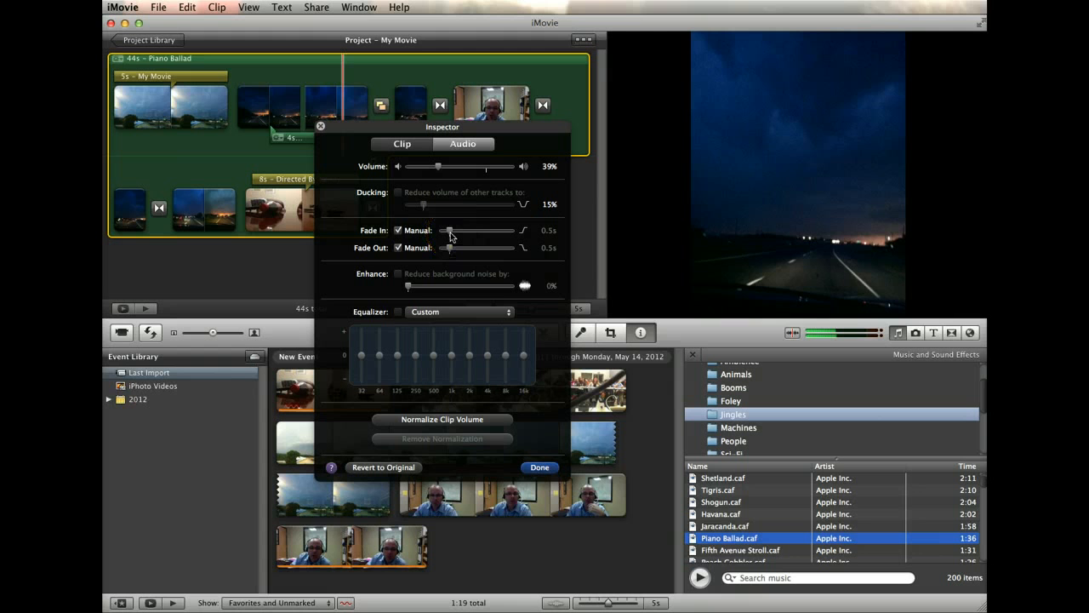
pyautogui.moveTo(450, 237)
pyautogui.mouseDown()
pyautogui.moveTo(467, 234)
pyautogui.moveTo(452, 251)
pyautogui.moveTo(464, 248)
pyautogui.mouseUp()
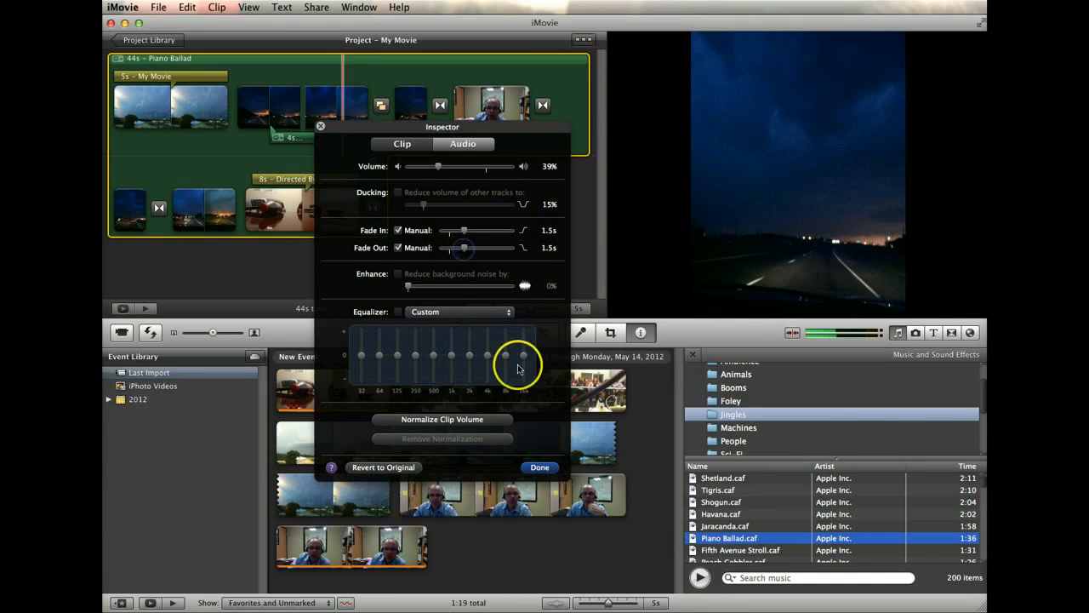
pyautogui.click(539, 468)
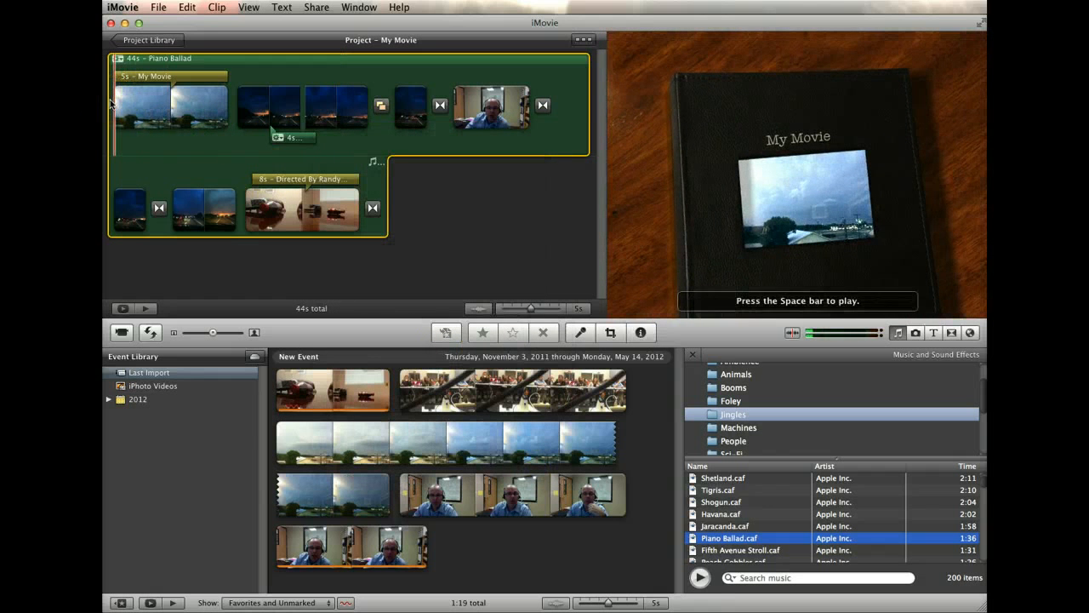
pyautogui.press('space')
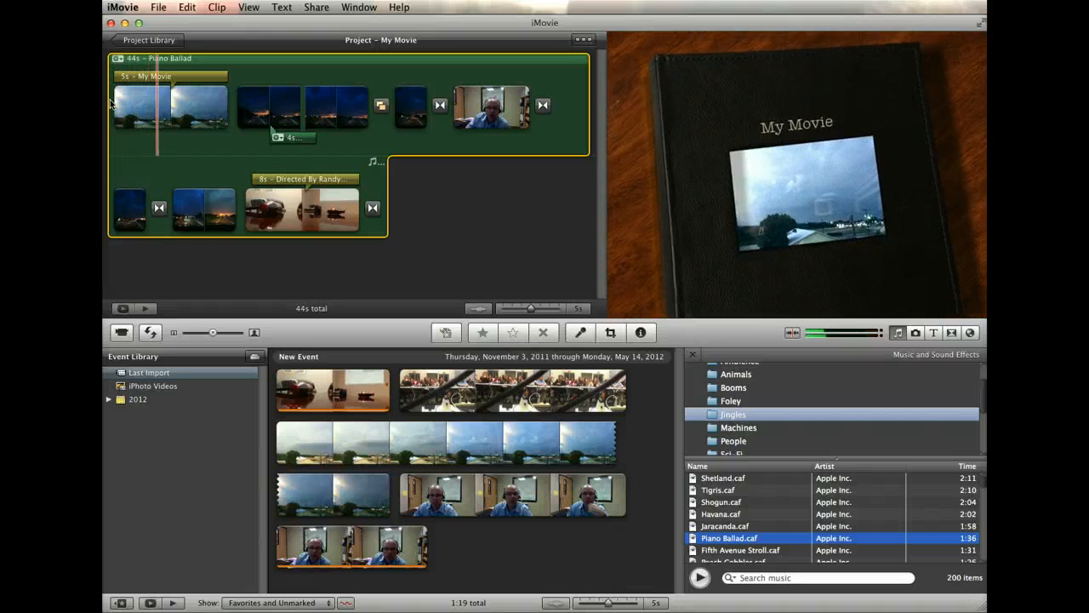